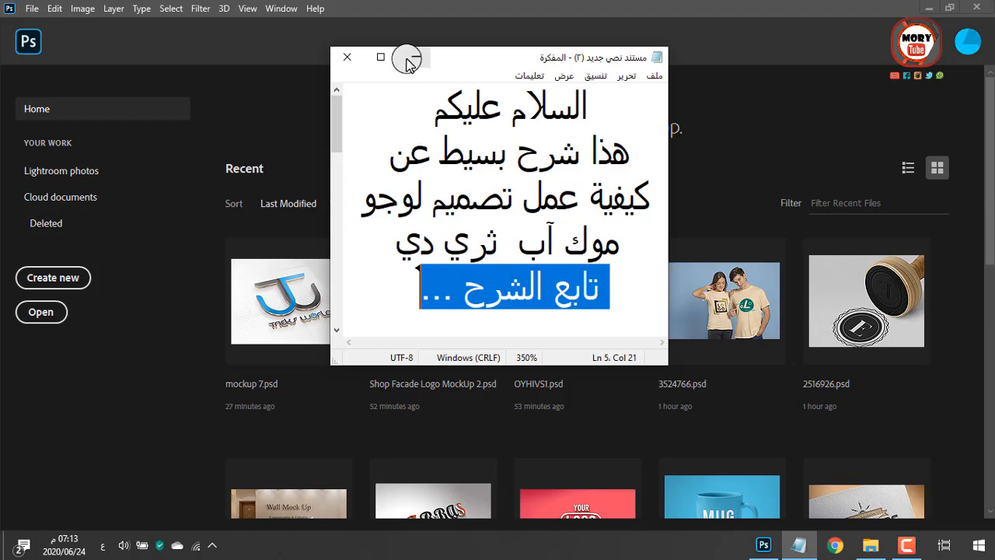
# - Open the Photoshop file "mockup 7" from the "حائط ثري دي" folder in File Explorer
pyautogui.click(406, 59)
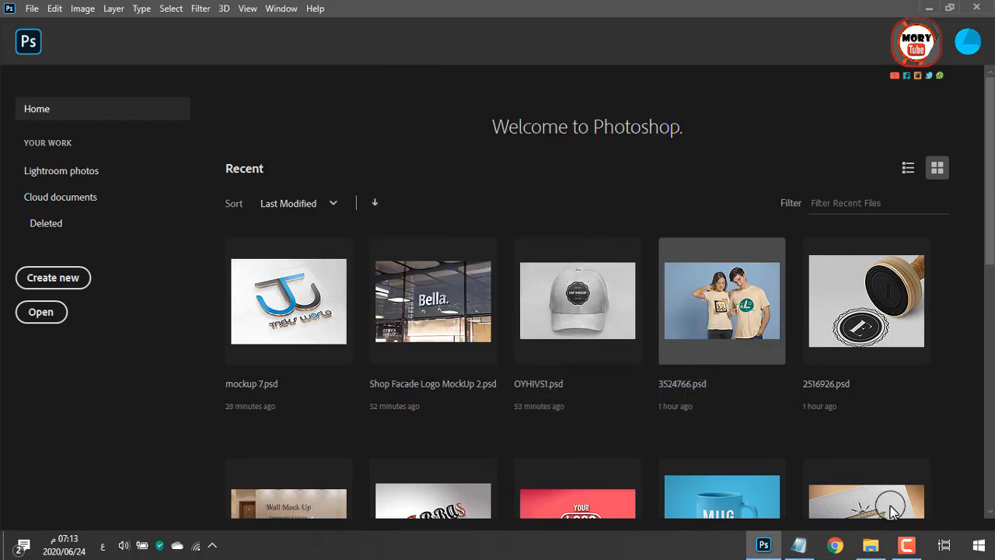
pyautogui.click(870, 548)
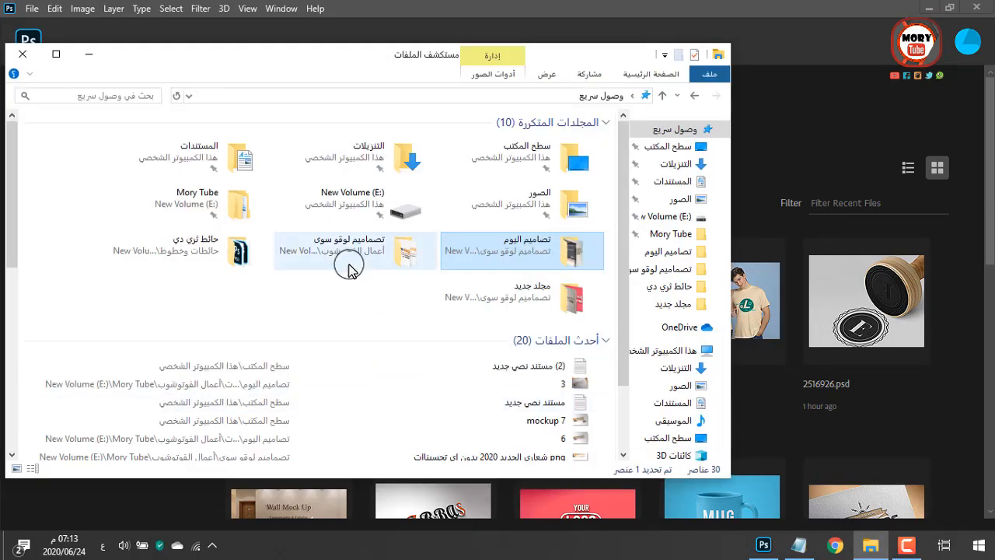
pyautogui.doubleClick(199, 241)
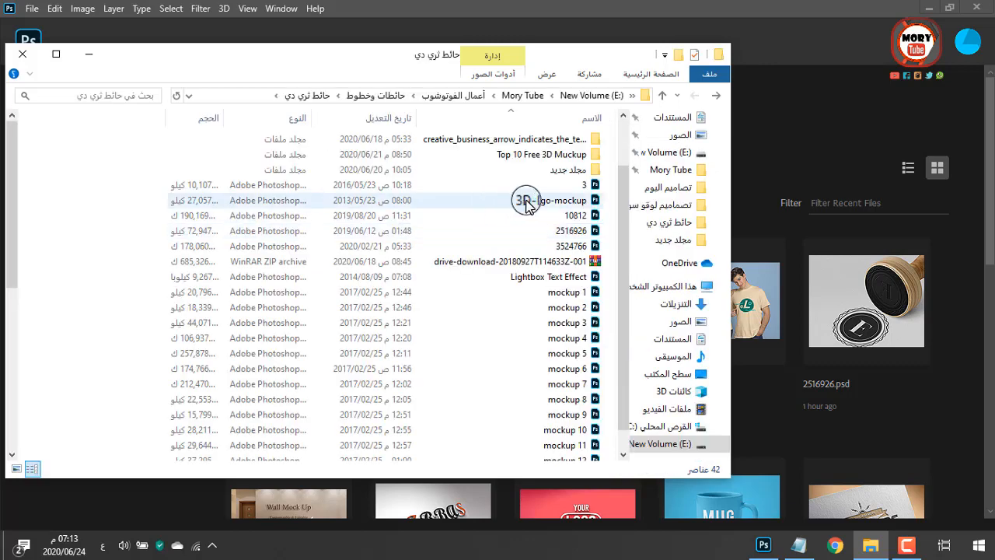
pyautogui.scroll(-1, 554, 256)
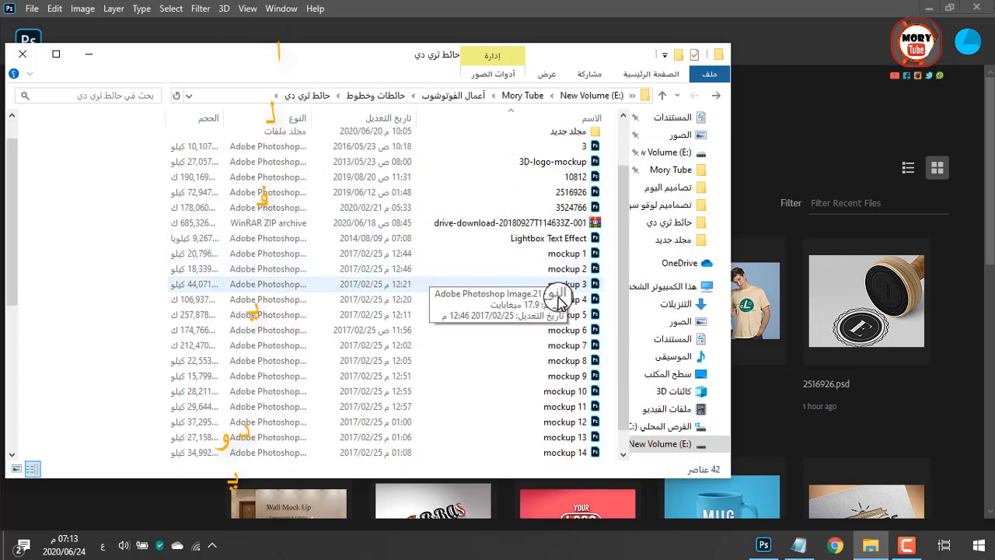
pyautogui.click(567, 346)
pyautogui.doubleClick(567, 346)
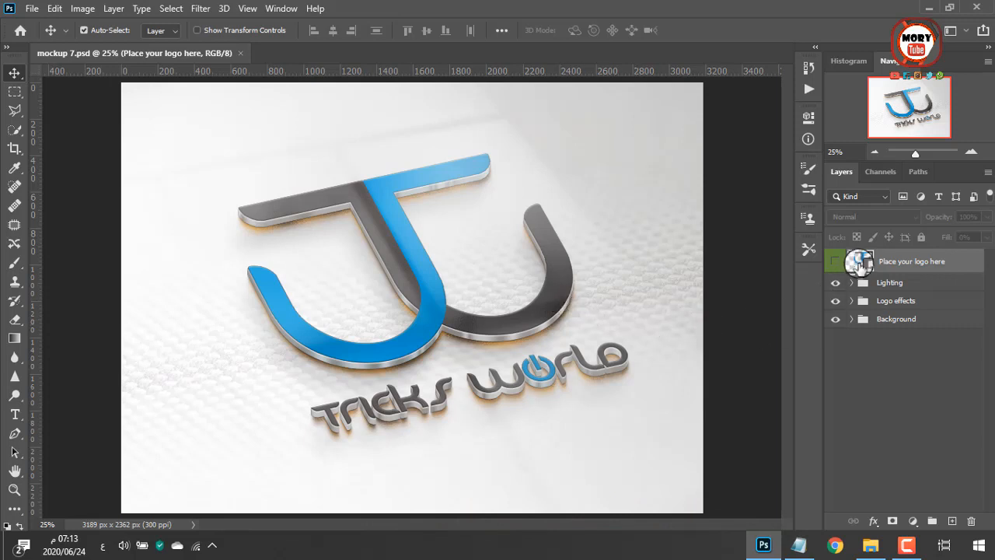
# - Open the contents of the "Place your logo here" smart object and hide both its adjustment layer and the "tw" logo layer
pyautogui.doubleClick(861, 263)
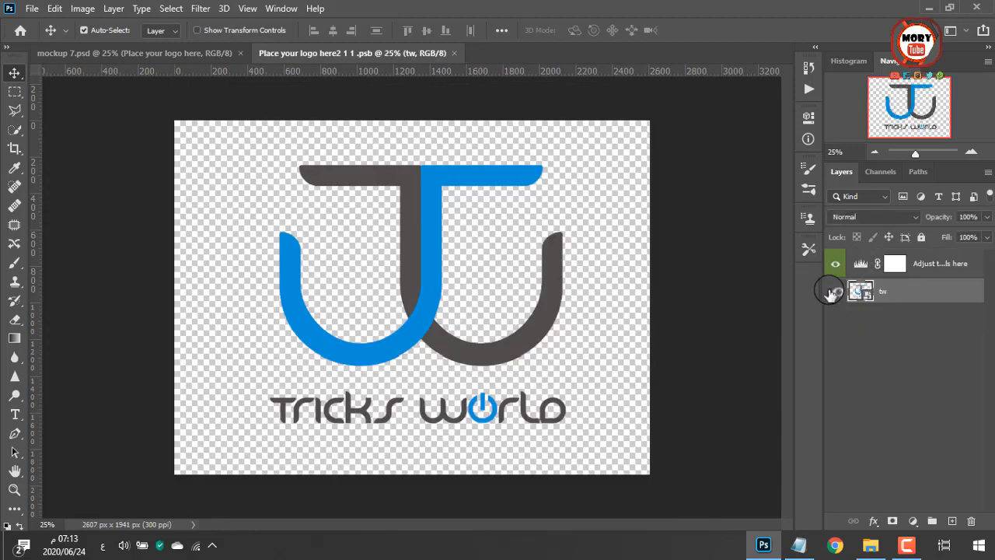
pyautogui.click(835, 263)
pyautogui.click(835, 291)
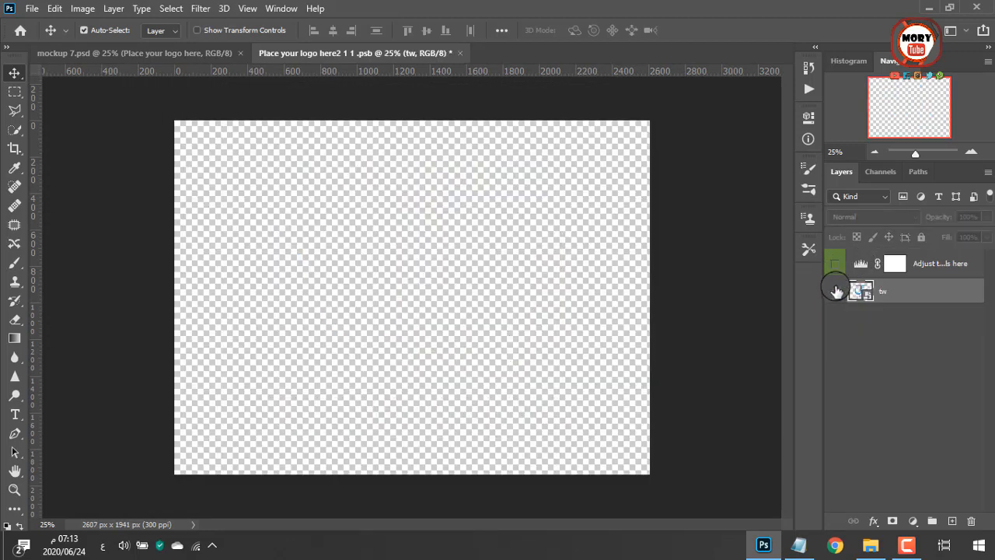
# - Place the logo image "شعاري الجديد 2020 بدون اي تحسينات png" from the "تصماميم لوقو سوى" folder as an embedded object
pyautogui.click(32, 8)
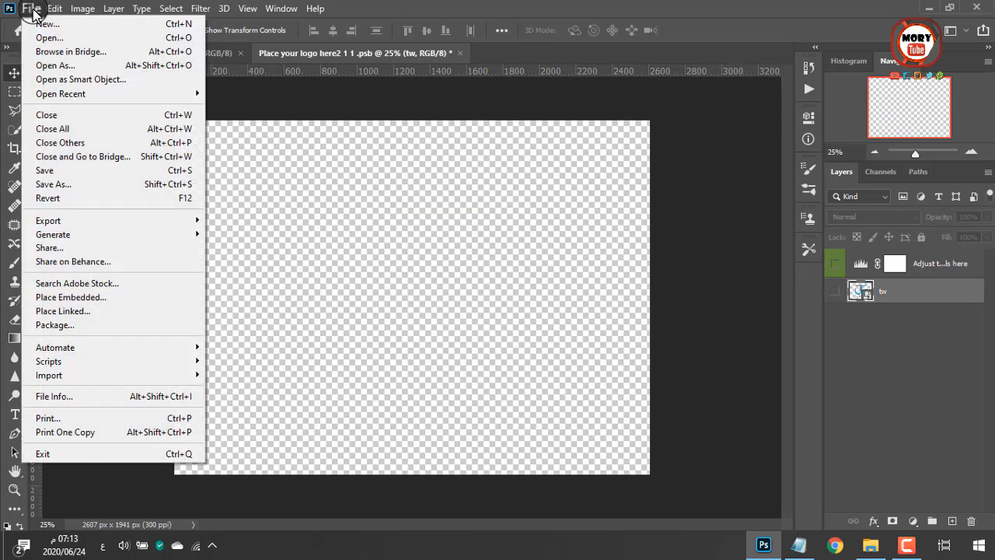
pyautogui.click(102, 297)
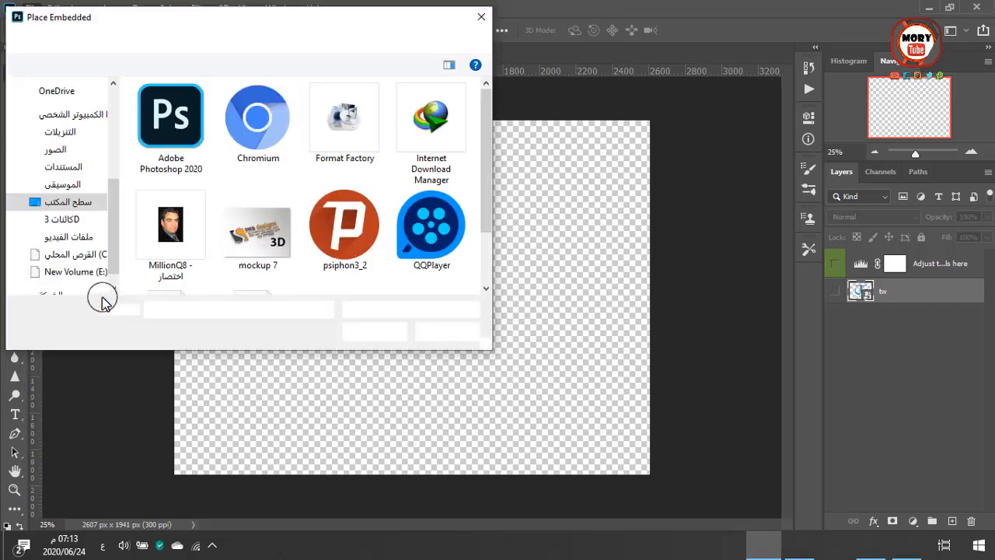
pyautogui.scroll(3, 76, 127)
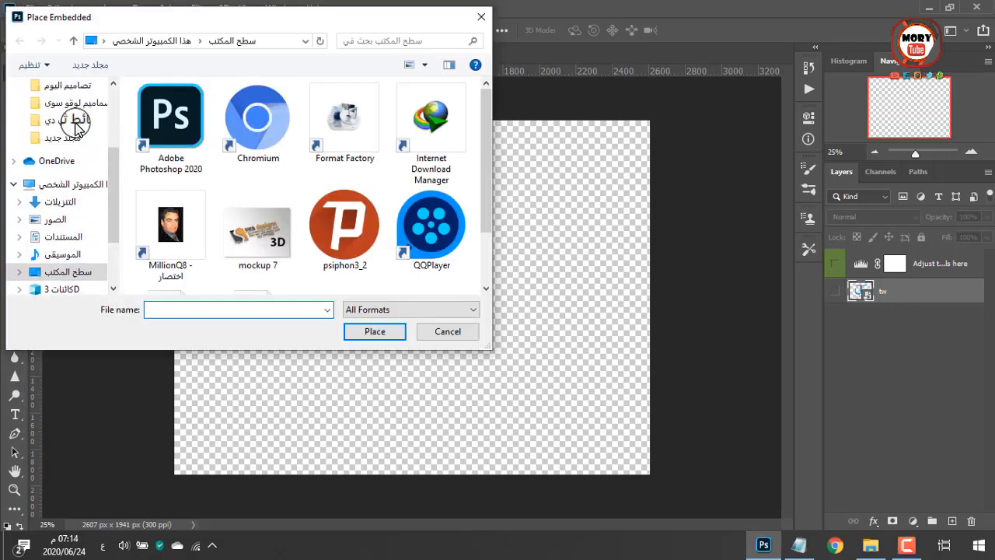
pyautogui.click(77, 124)
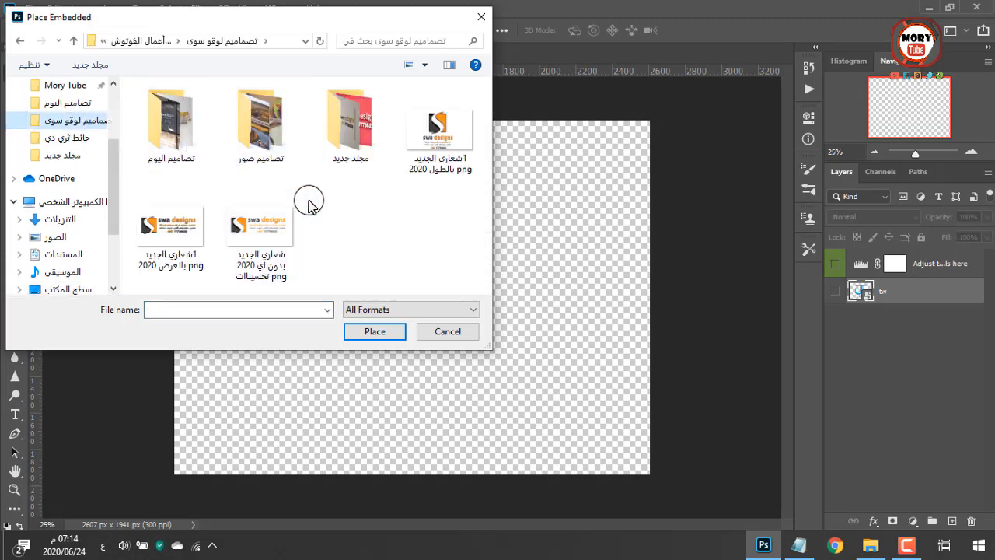
pyautogui.click(262, 253)
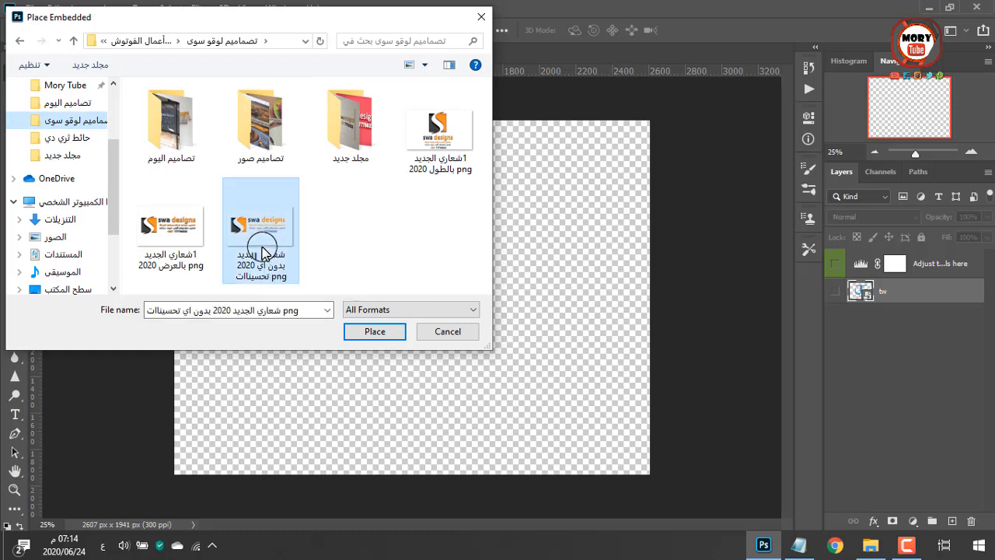
pyautogui.doubleClick(263, 254)
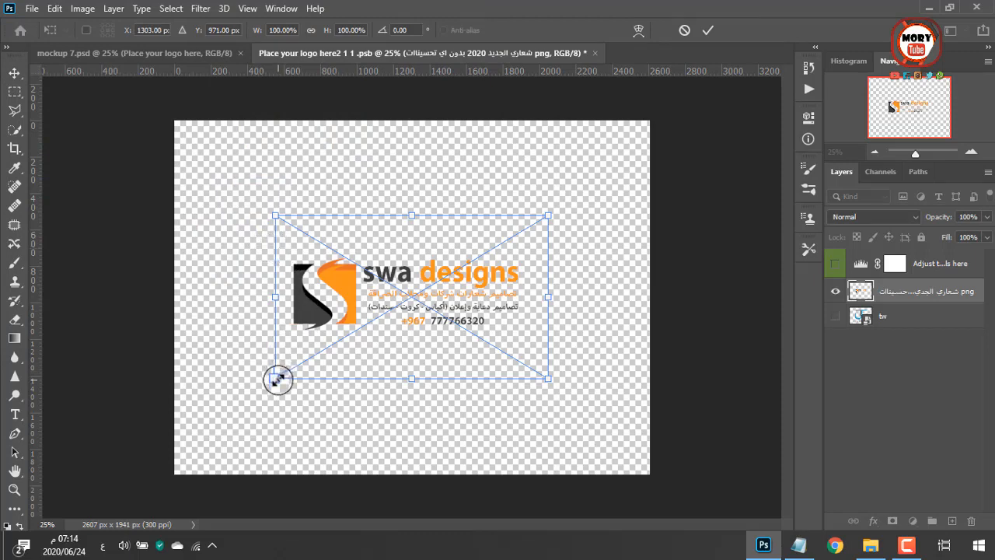
# - Scale the placed logo to about 174% width and 193% height, and move it down to the canvas's lower edge
pyautogui.moveTo(277, 380); pyautogui.dragTo(178, 450)
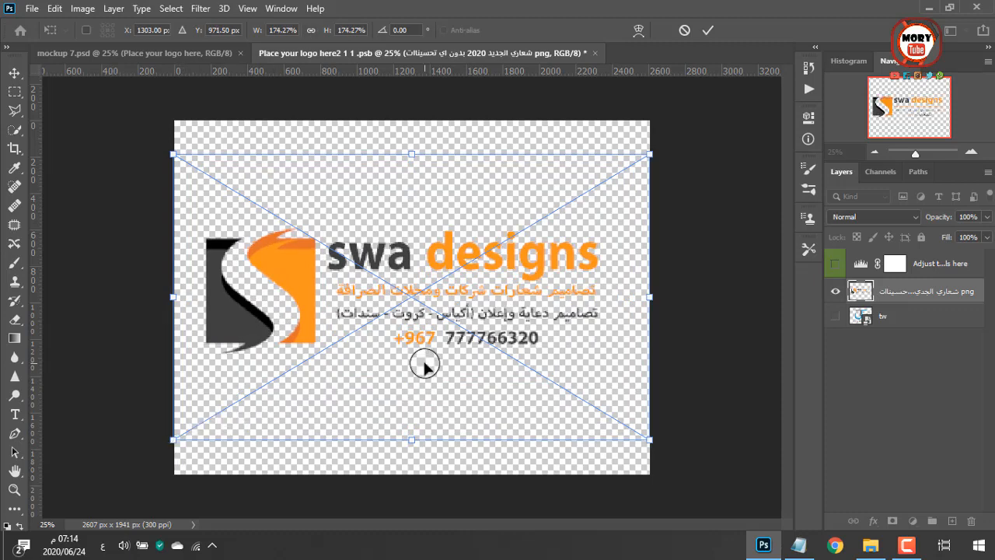
pyautogui.moveTo(410, 443); pyautogui.dragTo(410, 455)
pyautogui.moveTo(412, 157); pyautogui.dragTo(409, 138)
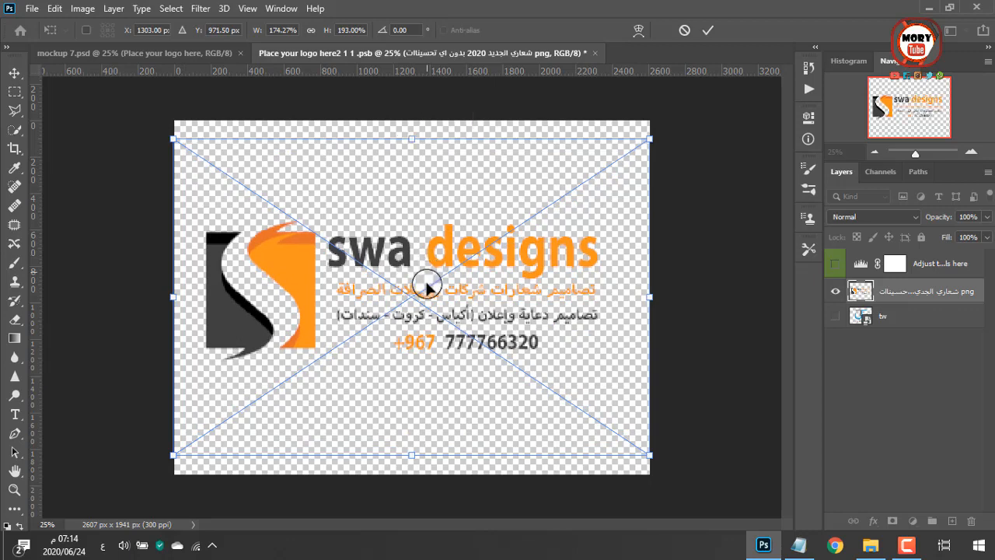
pyautogui.moveTo(422, 285); pyautogui.dragTo(426, 306)
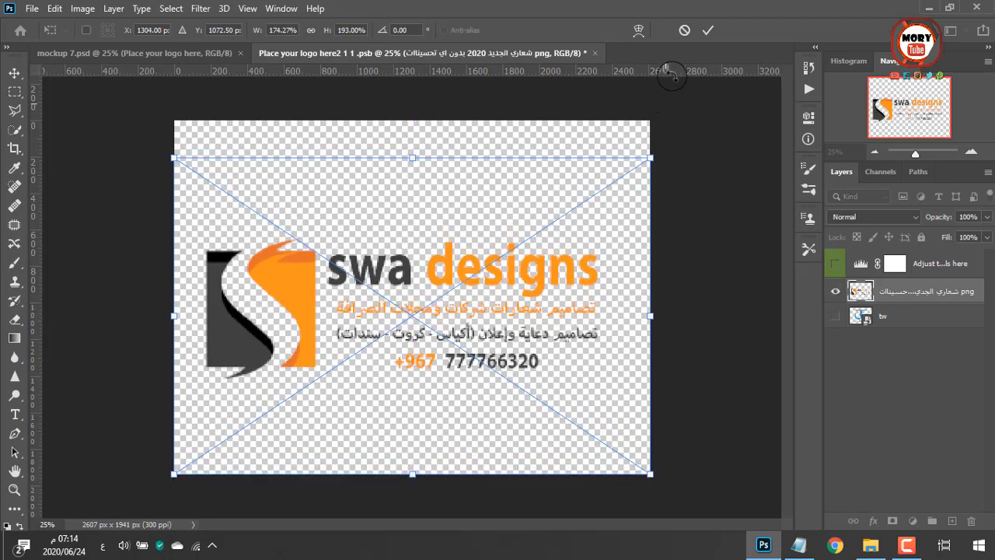
pyautogui.click(704, 33)
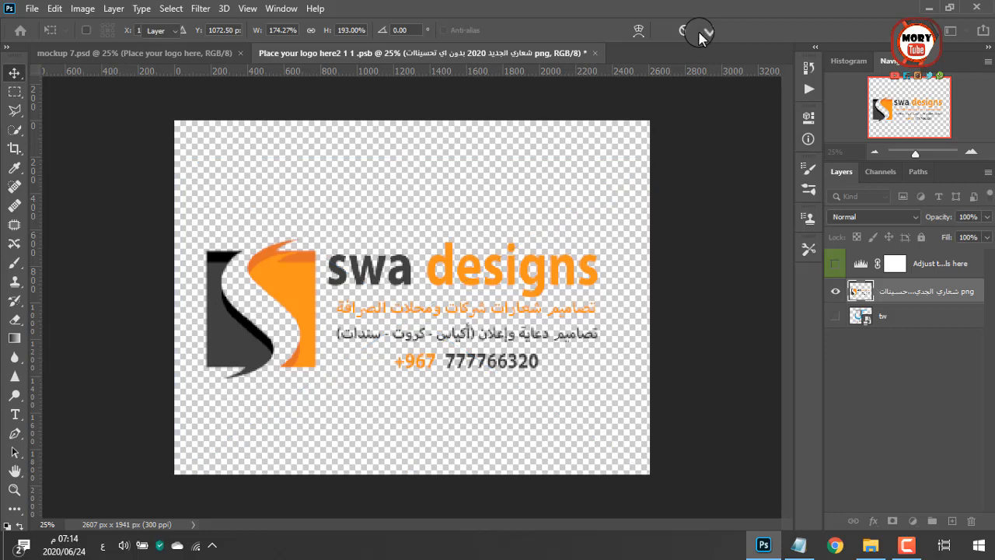
# - Save the smart object's contents and close its document to return to the mockup
pyautogui.click(595, 53)
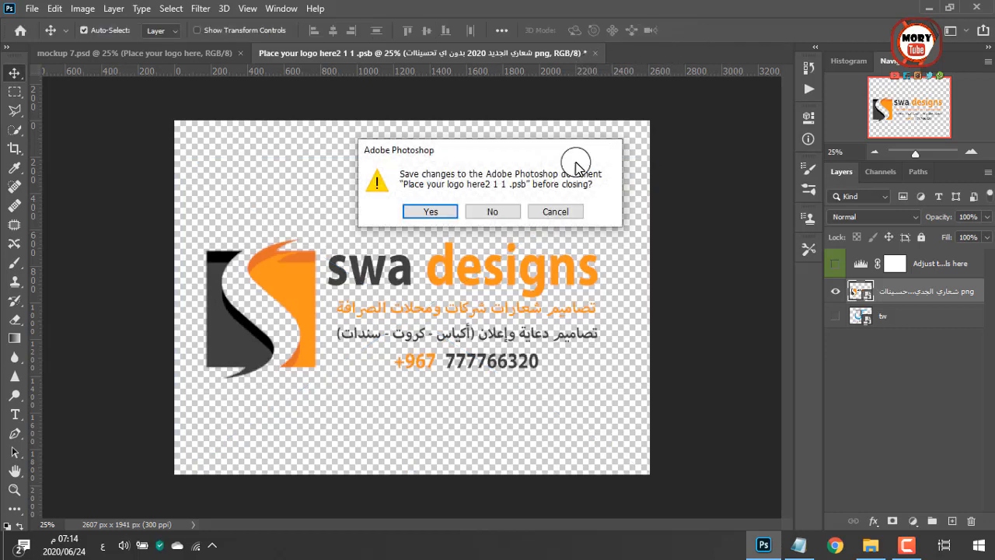
pyautogui.click(432, 212)
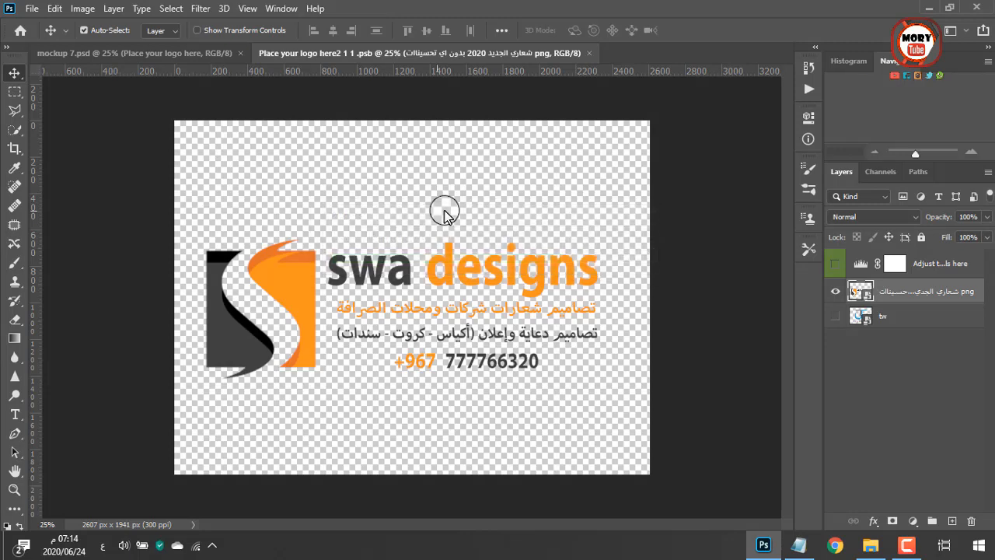
pyautogui.hotkey('ctrl', 'w')
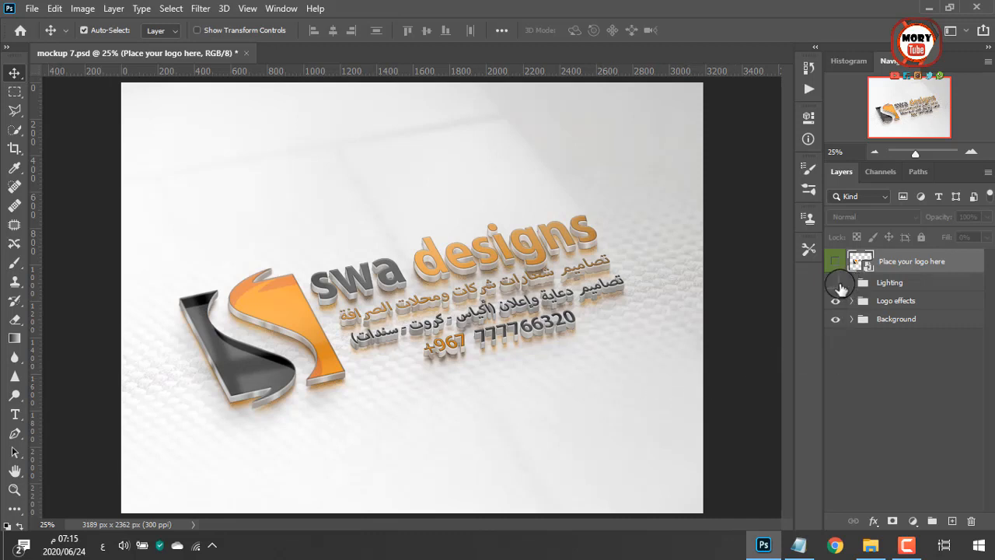
# - Hide the Lighting group, and toggle the nested Logo effects and Shadow groups off and on to compare their effect
pyautogui.click(837, 283)
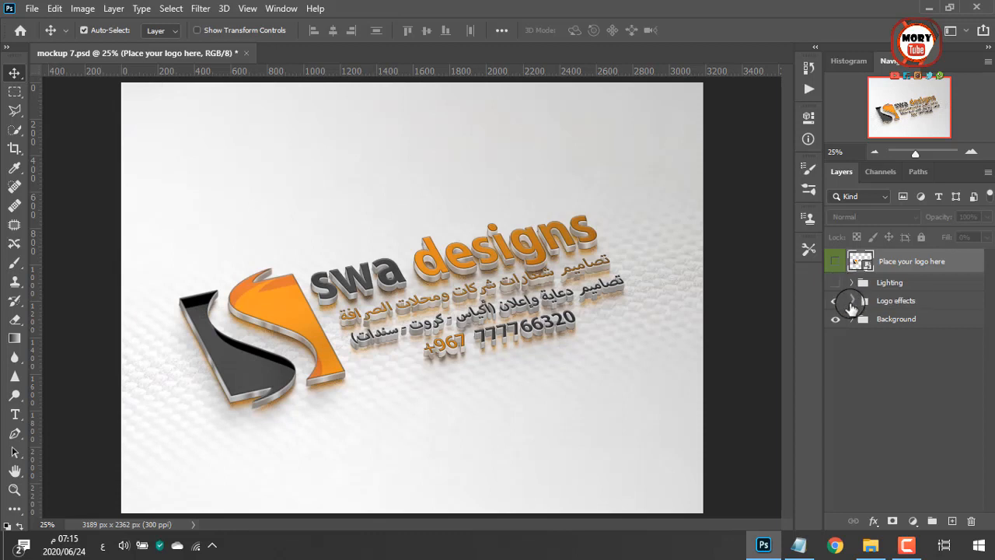
pyautogui.click(852, 300)
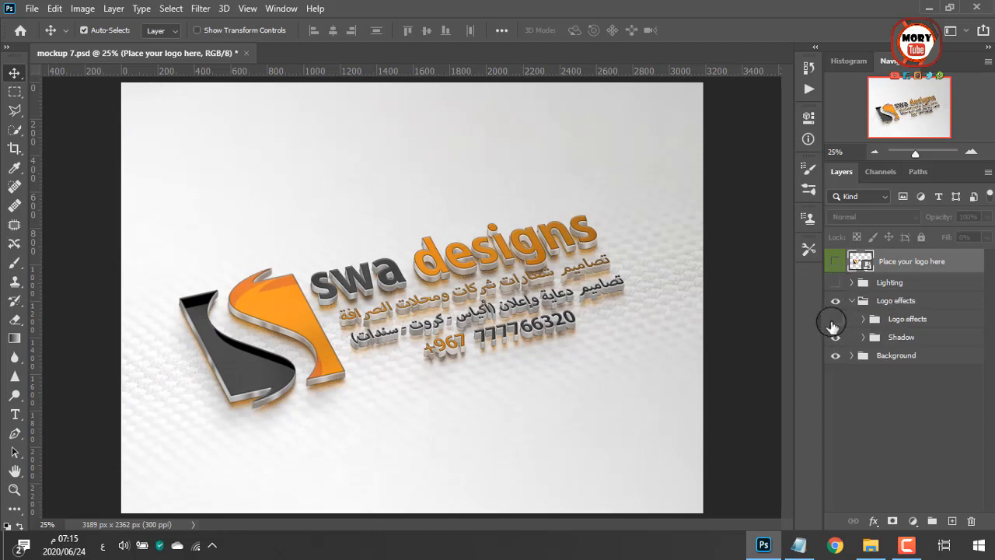
pyautogui.click(834, 320)
pyautogui.click(835, 322)
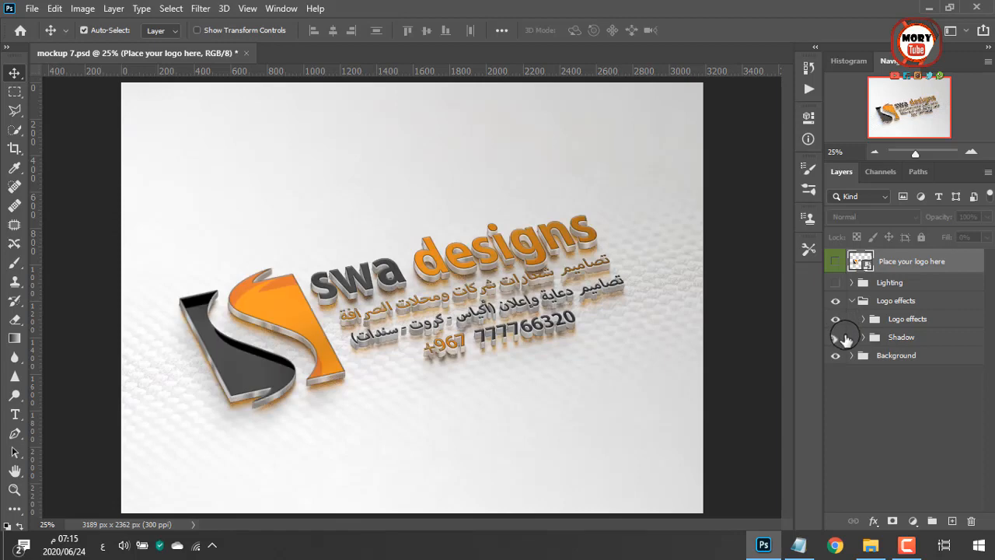
pyautogui.click(836, 340)
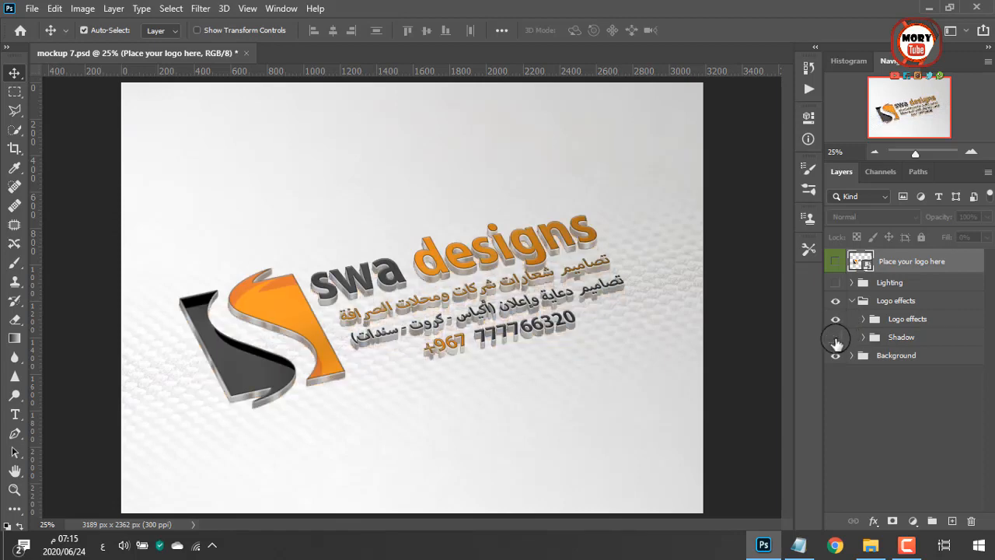
pyautogui.click(836, 339)
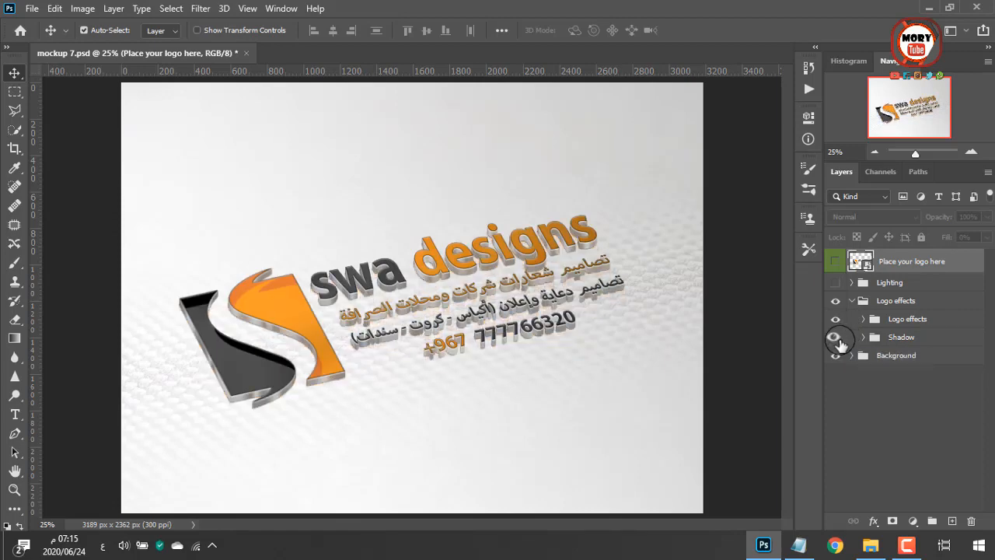
# - Hide the Background2 layer in the Background group, and briefly toggle the visibility of the "Place your logo here" layer
pyautogui.click(851, 356)
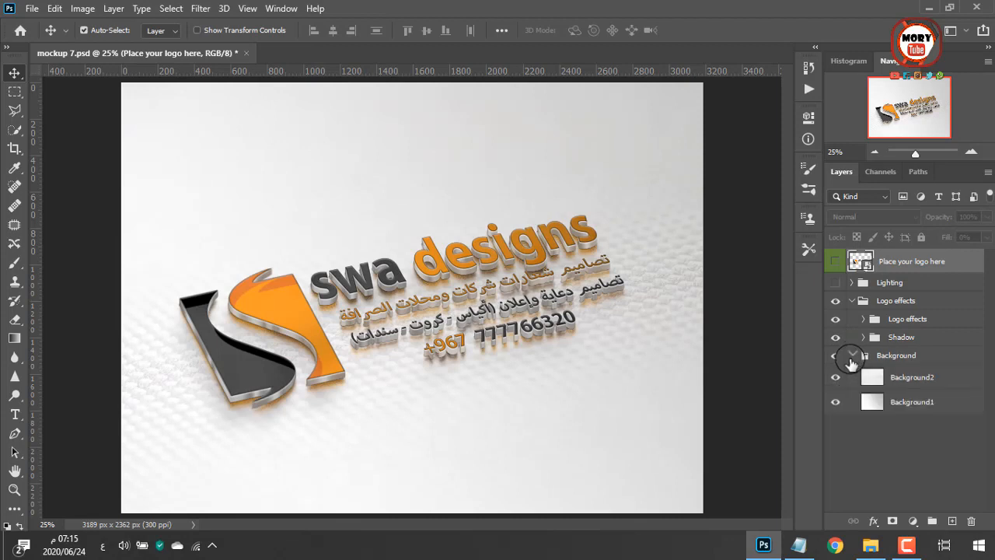
pyautogui.click(836, 378)
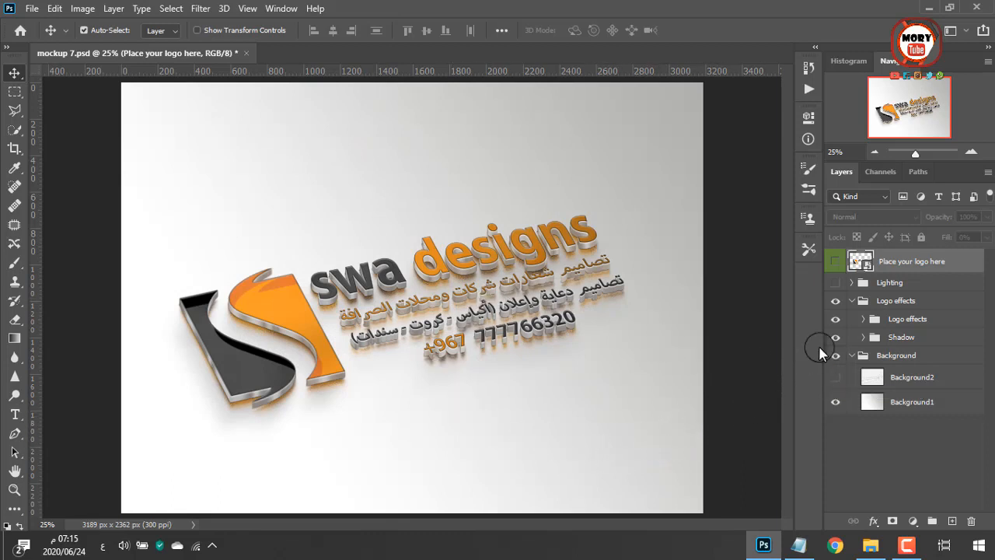
pyautogui.click(834, 262)
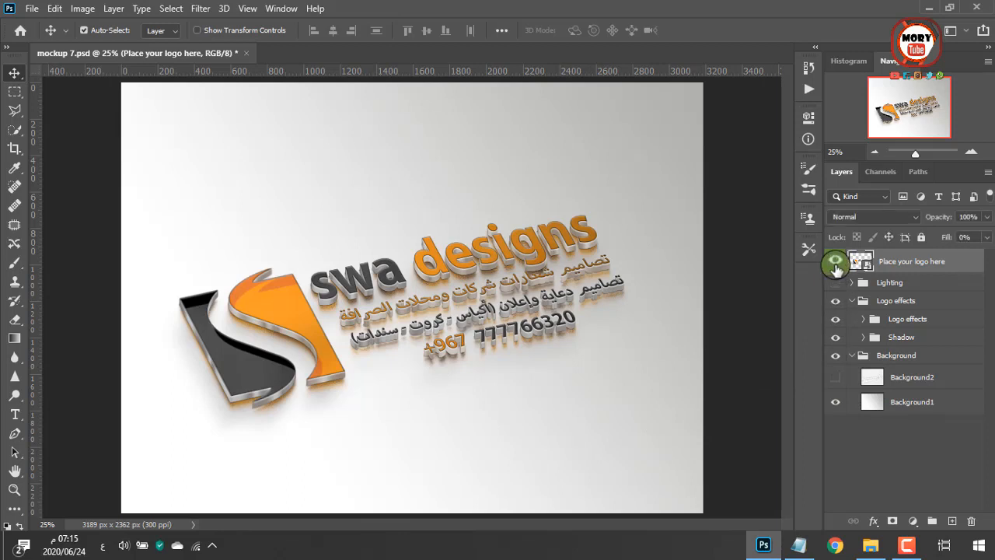
pyautogui.click(834, 262)
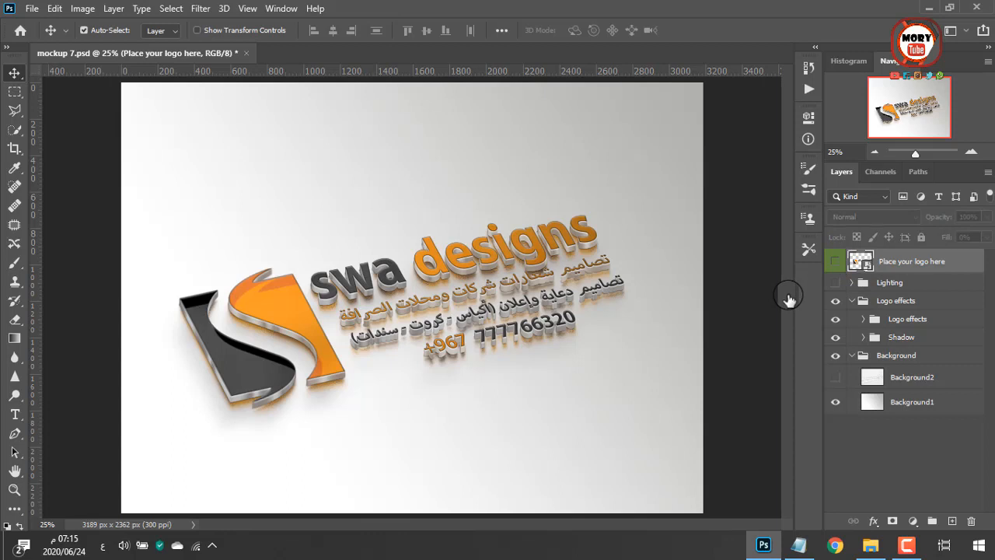
# - Save the mockup as a JPEG copy named "mockup 7" at quality 8 (High) with the Baseline ("Standard") format
pyautogui.click(32, 9)
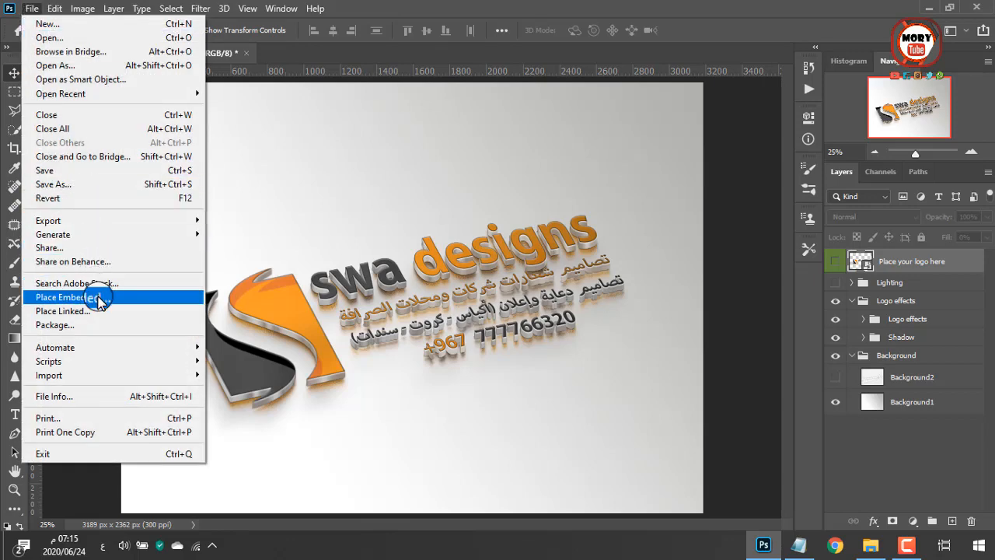
pyautogui.click(84, 185)
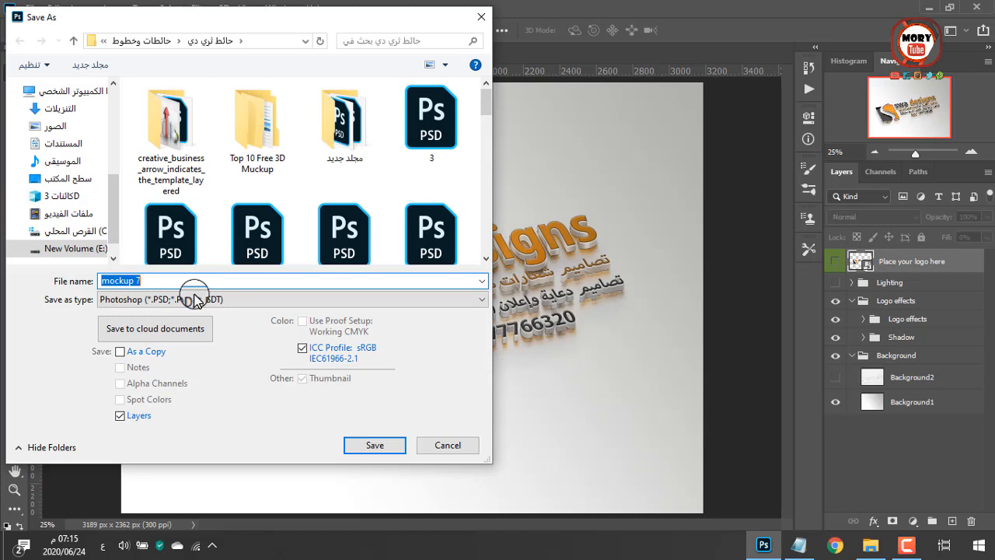
pyautogui.click(195, 299)
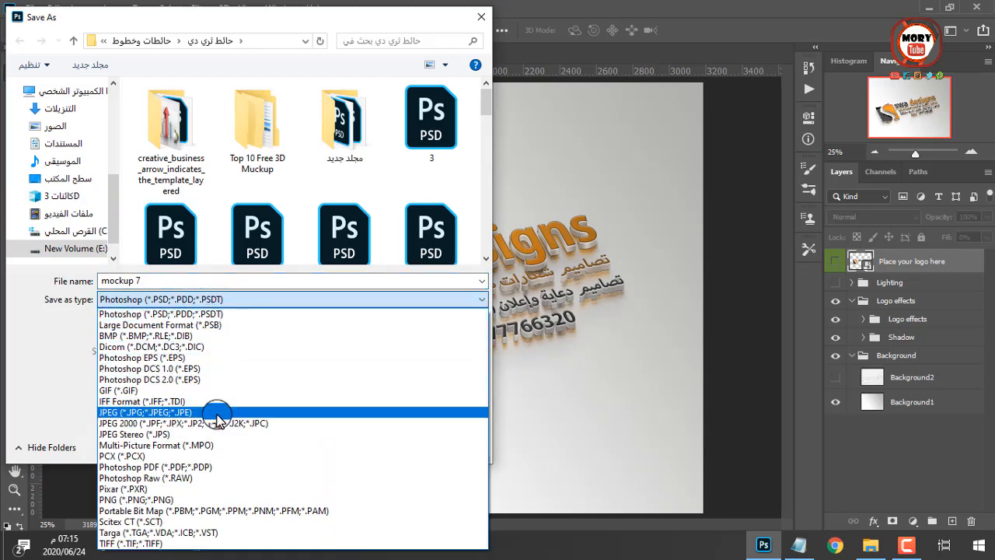
pyautogui.click(219, 412)
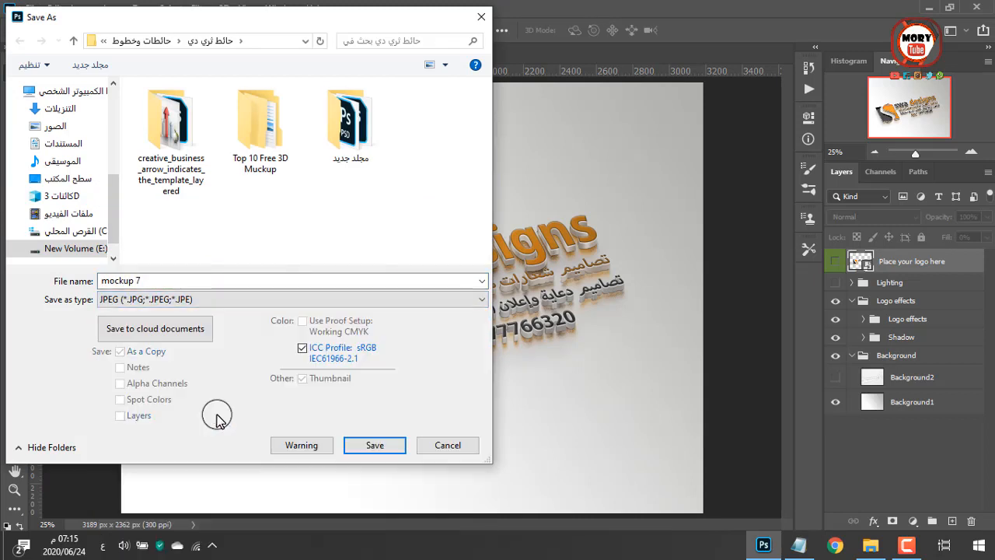
pyautogui.click(348, 449)
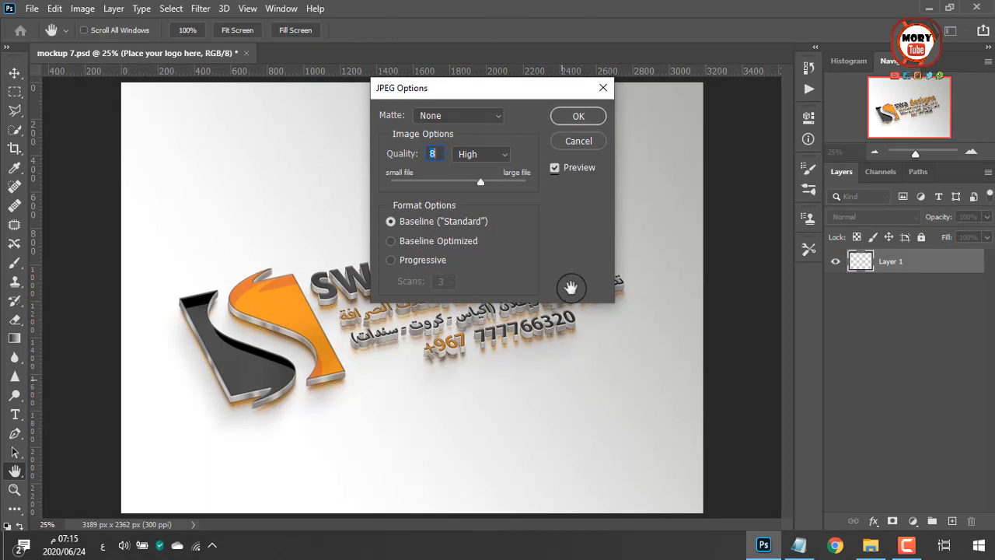
pyautogui.click(584, 120)
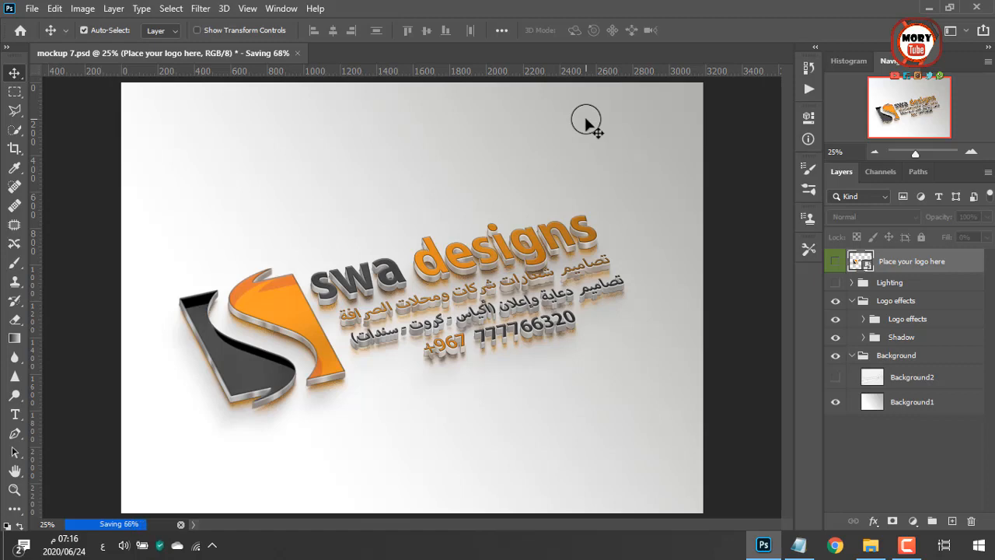
# - Switch to File Explorer and open the "mockup 23" Photoshop file from the mockups folder
pyautogui.click(869, 548)
pyautogui.click(565, 360)
pyautogui.scroll(-2, 564, 311)
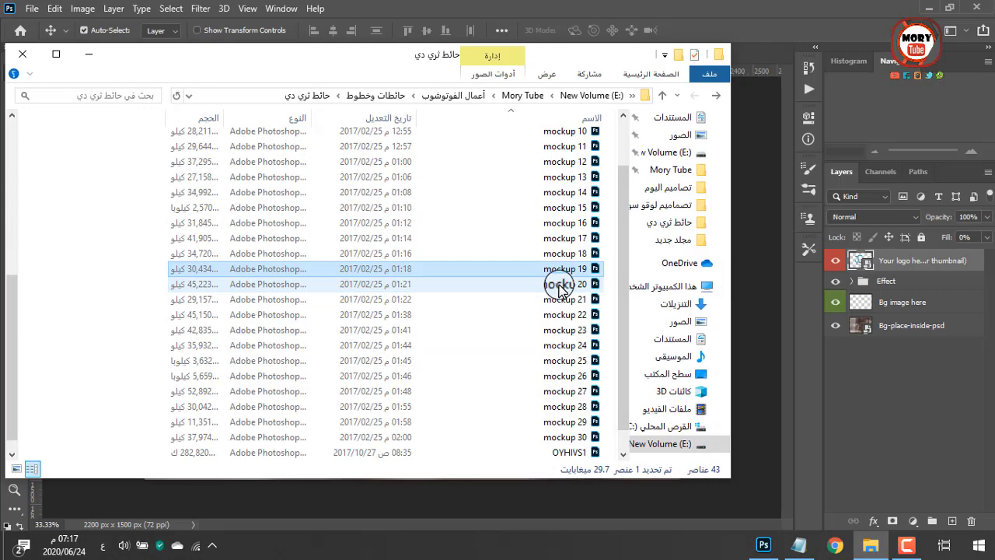
pyautogui.click(571, 330)
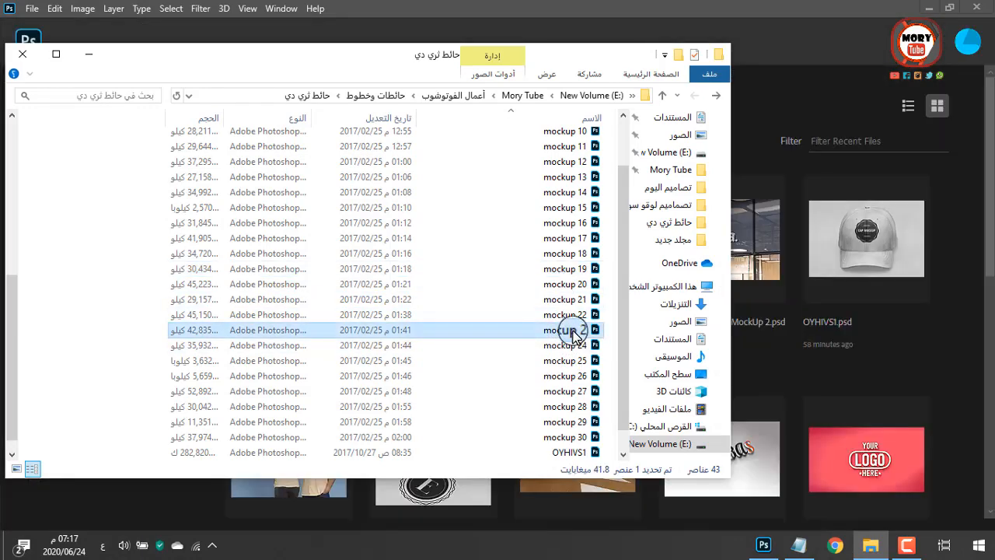
pyautogui.doubleClick(572, 333)
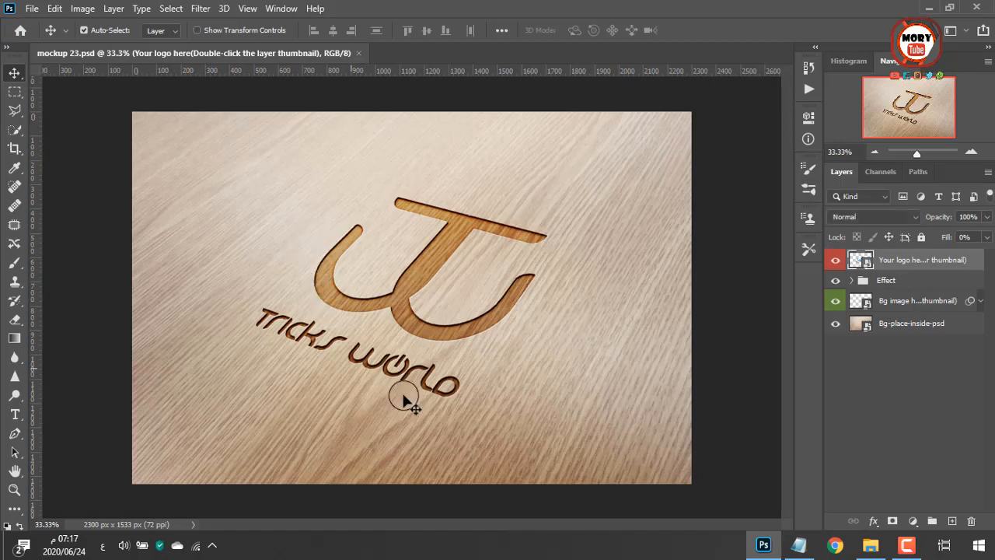
# - Open the contents of the "Your logo here" smart object and hide its tw layer
pyautogui.doubleClick(862, 261)
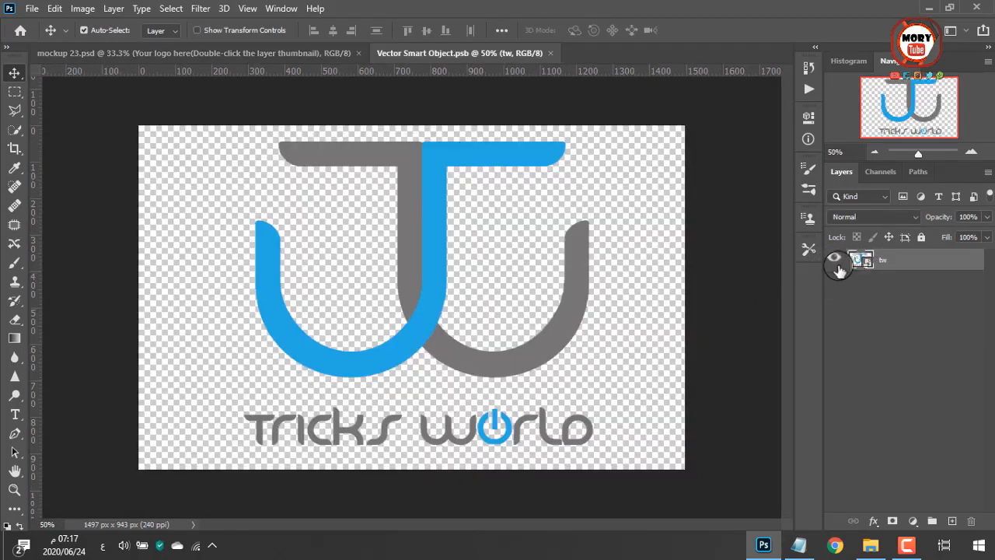
pyautogui.click(835, 260)
# - Place the logo image "شعاري الجديد 2020 بدون اي تحسيناات png" as an embedded object in the smart object's document
pyautogui.click(31, 8)
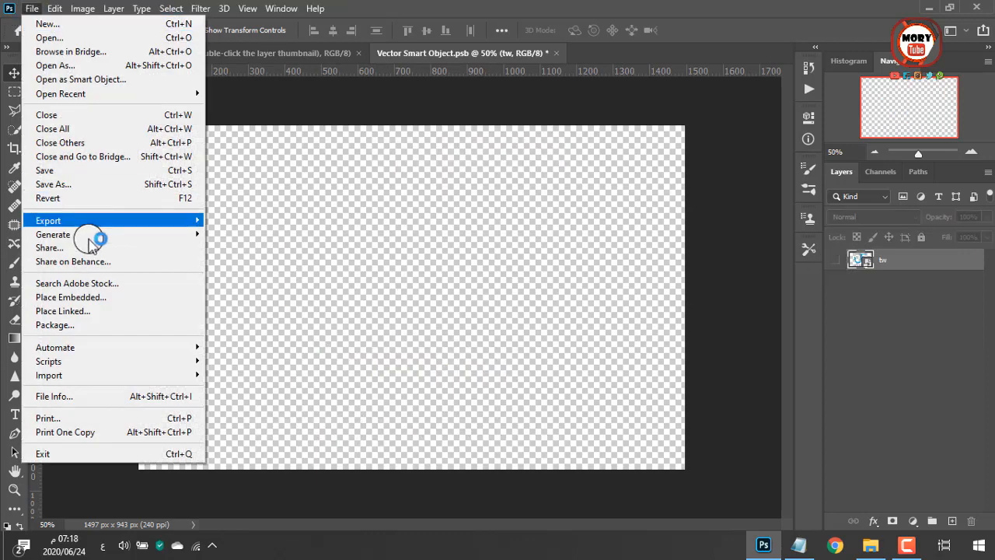
pyautogui.click(115, 302)
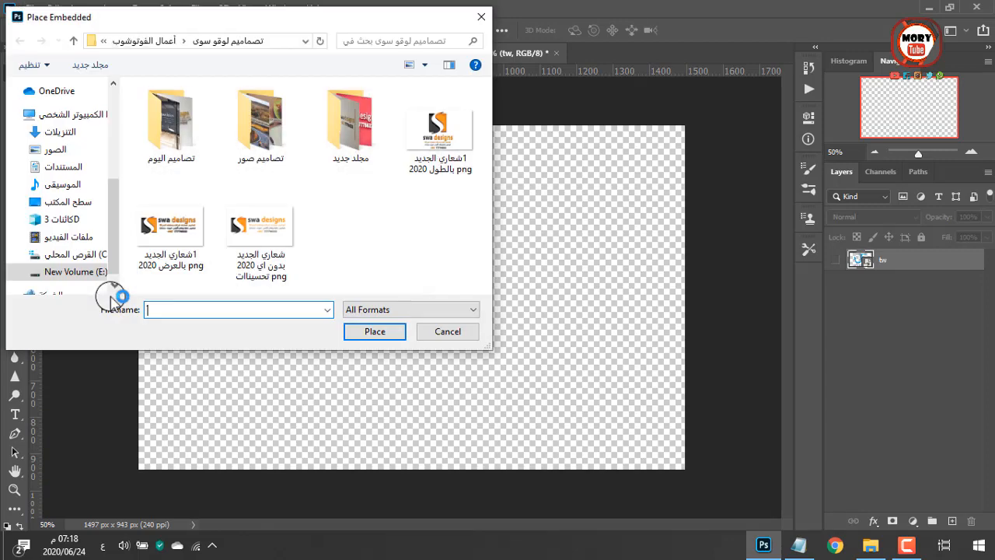
pyautogui.click(246, 223)
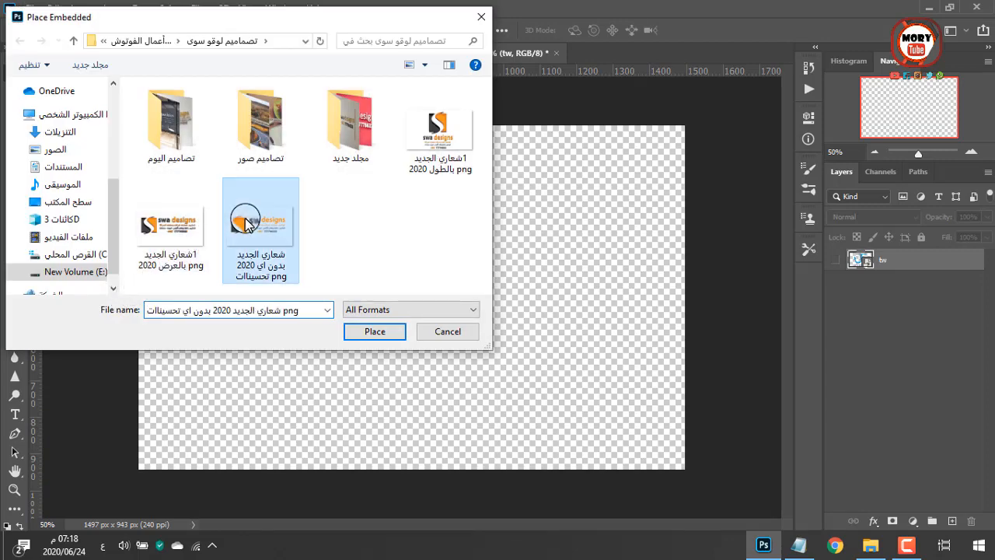
pyautogui.doubleClick(246, 223)
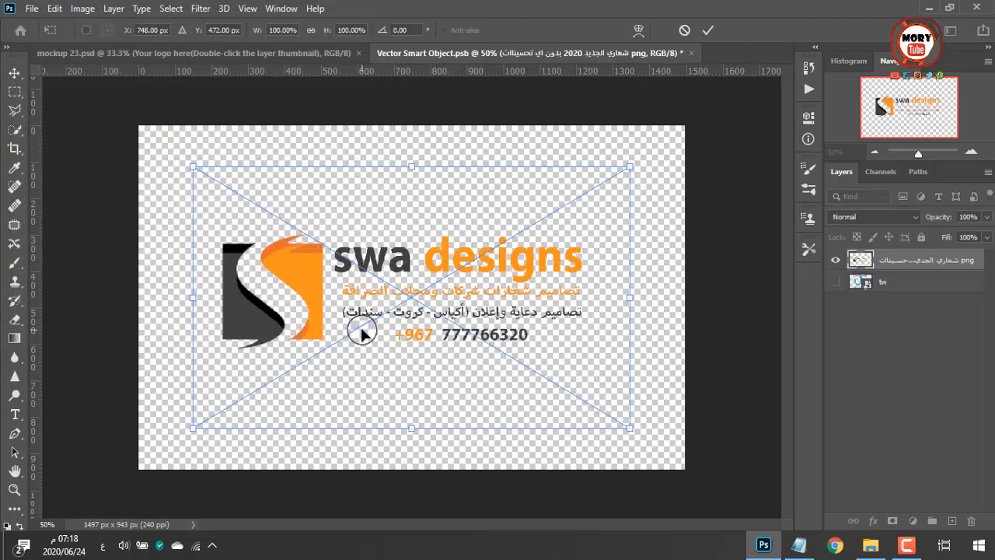
# - Scale the placed logo to about 125% width, stretch its height to the canvas's upper and lower edges, and commit the transform
pyautogui.moveTo(194, 429); pyautogui.dragTo(149, 476)
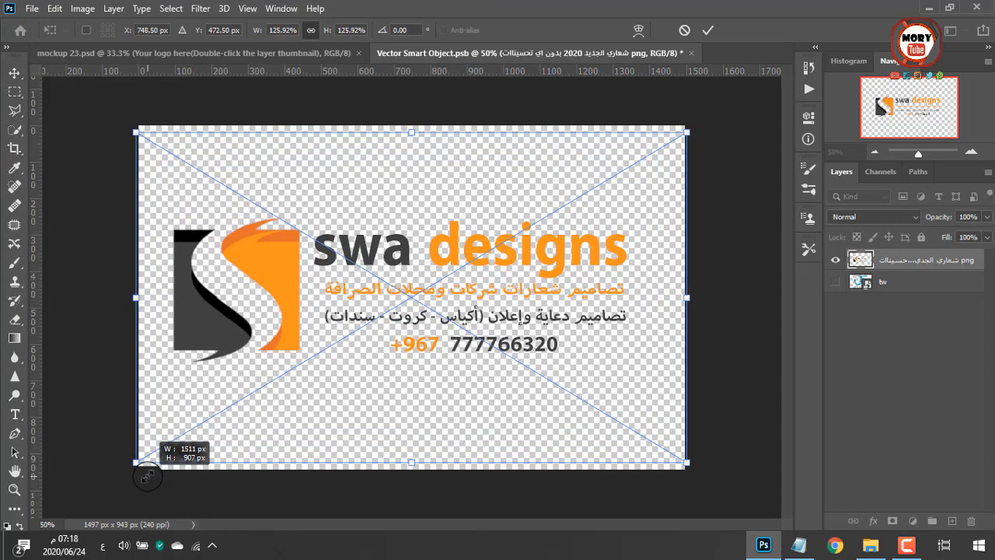
pyautogui.moveTo(147, 475); pyautogui.dragTo(150, 473)
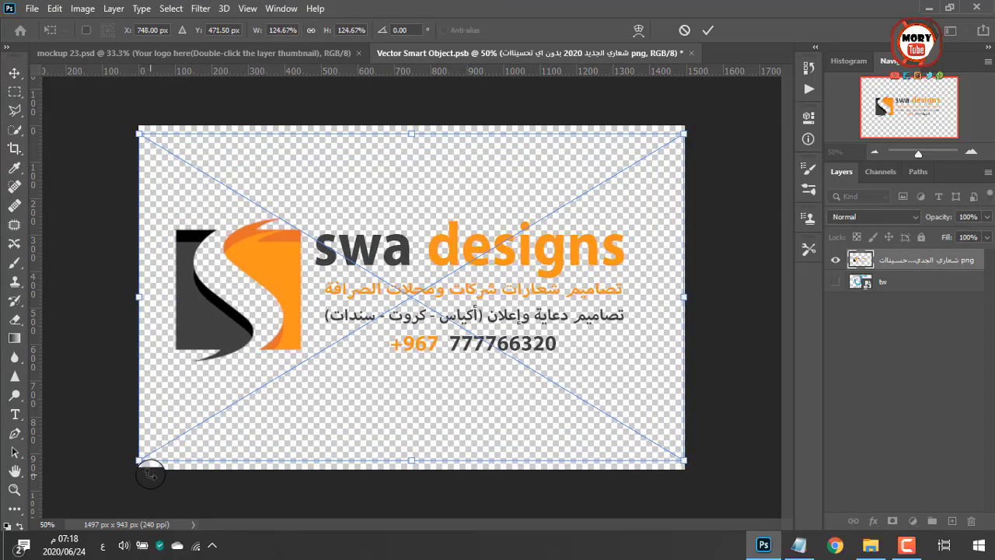
pyautogui.moveTo(685, 296); pyautogui.dragTo(684, 298)
pyautogui.moveTo(411, 460); pyautogui.dragTo(411, 469)
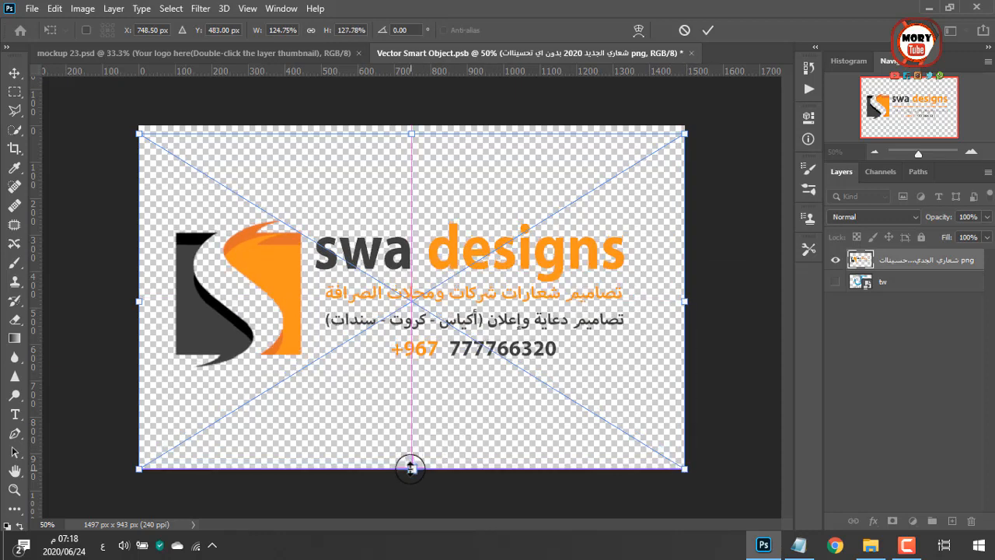
pyautogui.moveTo(411, 132); pyautogui.dragTo(410, 127)
pyautogui.click(708, 30)
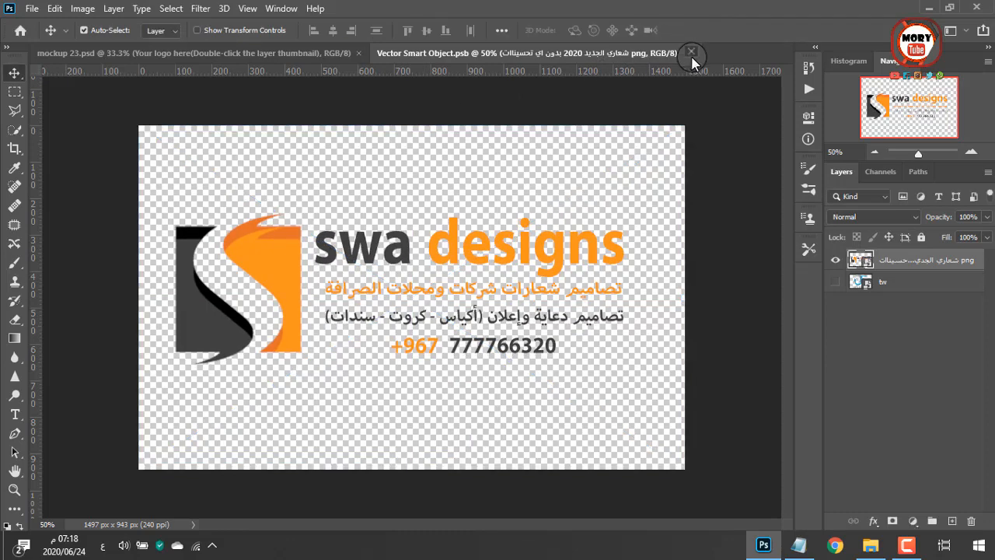
# - Save the smart object with the new logo and close its document to return to the wood-engraved mockup
pyautogui.click(691, 52)
pyautogui.click(427, 212)
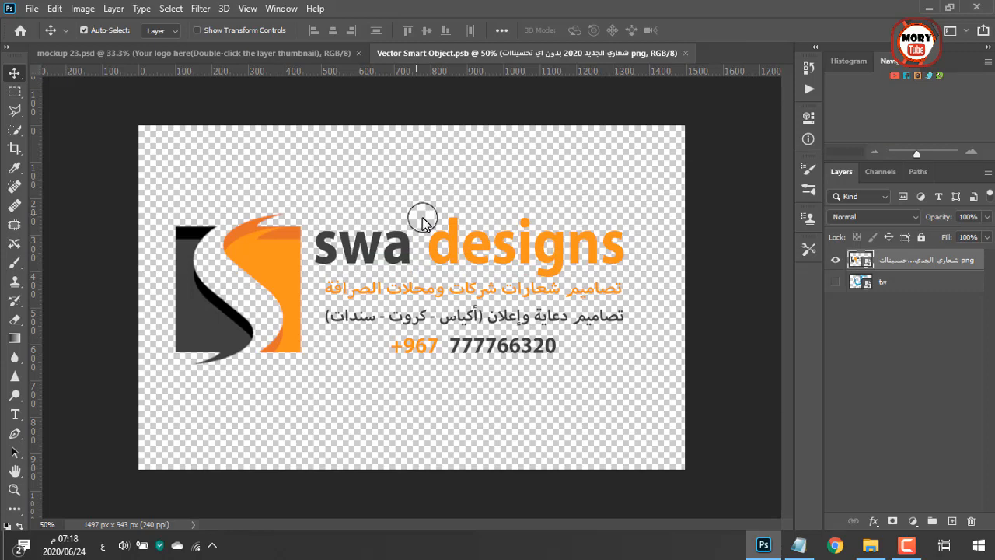
pyautogui.hotkey('ctrl', 'w')
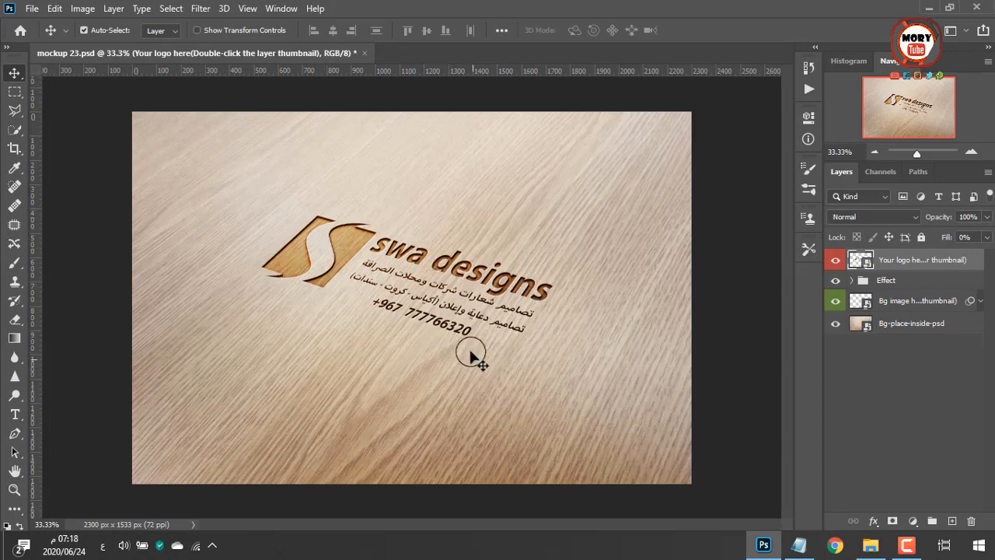
pyautogui.scroll(3, 470, 342)
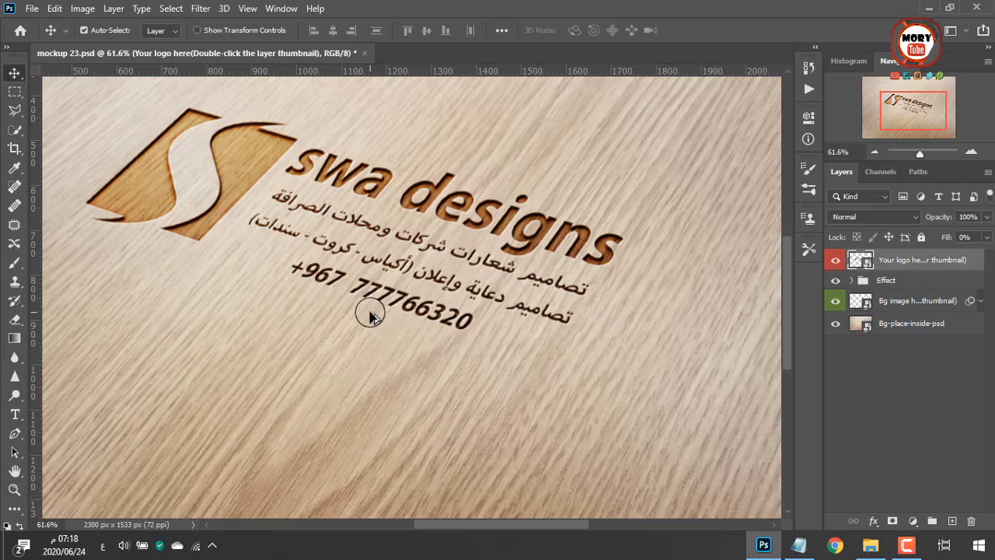
pyautogui.scroll(2, 265, 206)
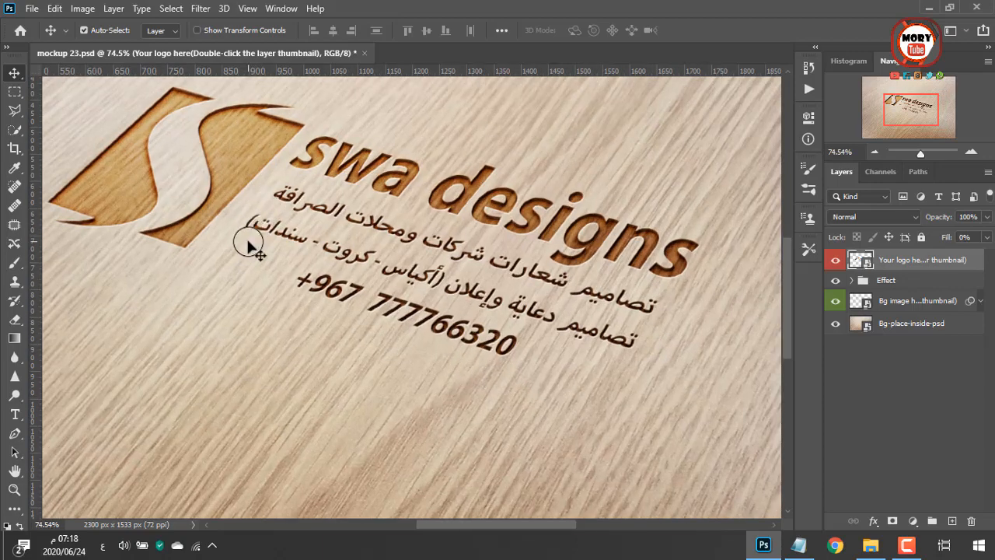